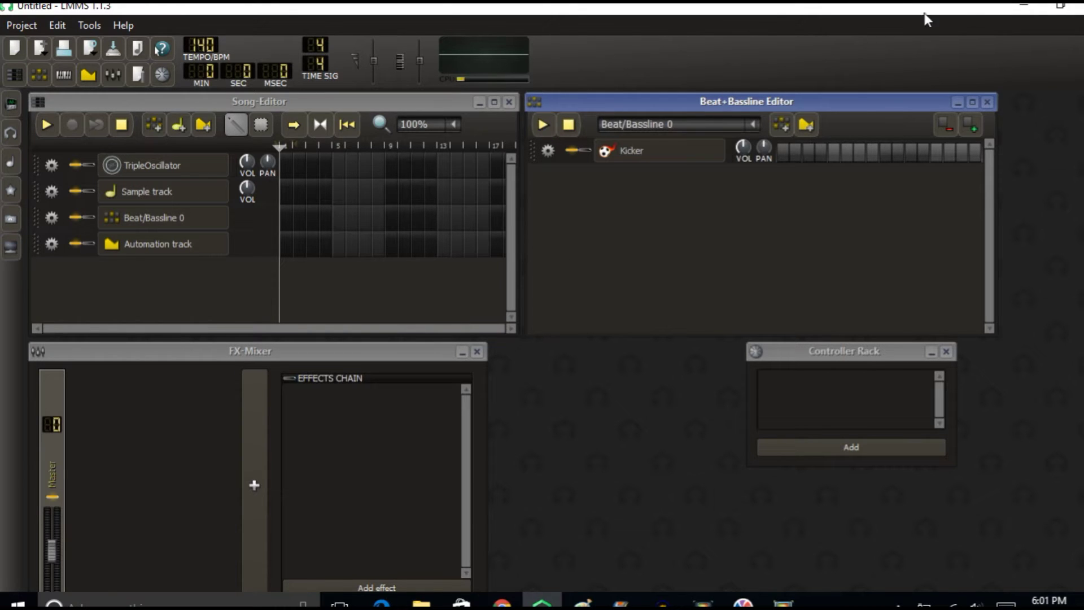
Step: Minimize the LMMS window so the Windows desktop shows
{"action": "left_click", "coordinate": [1025, 7]}
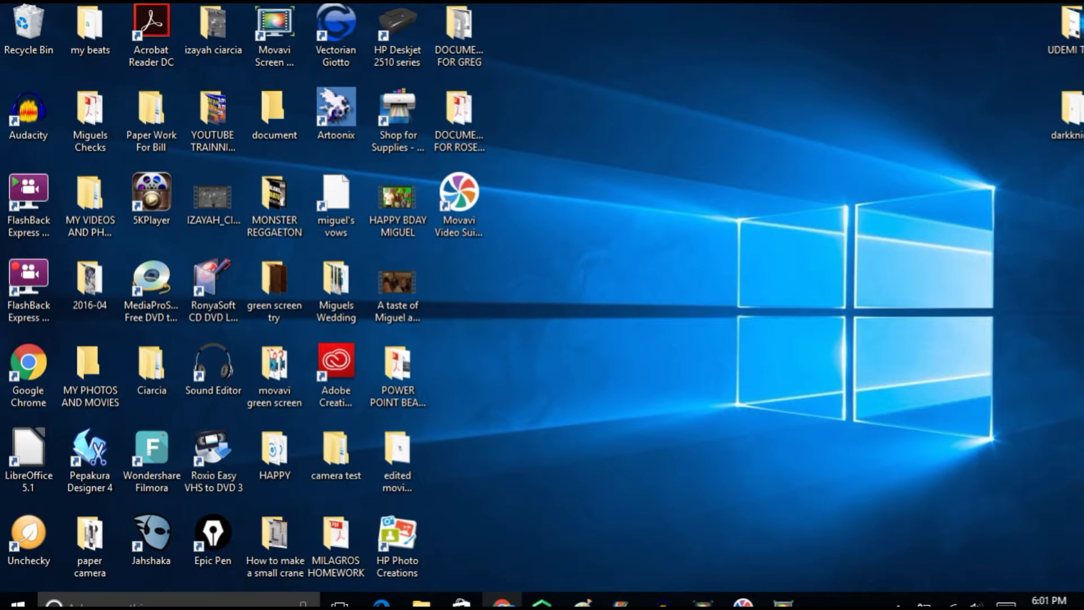
Step: Launch Chrome maximized, enter lmms.io, and go to the lmms.io/documentation page
{"action": "left_click", "coordinate": [501, 602]}
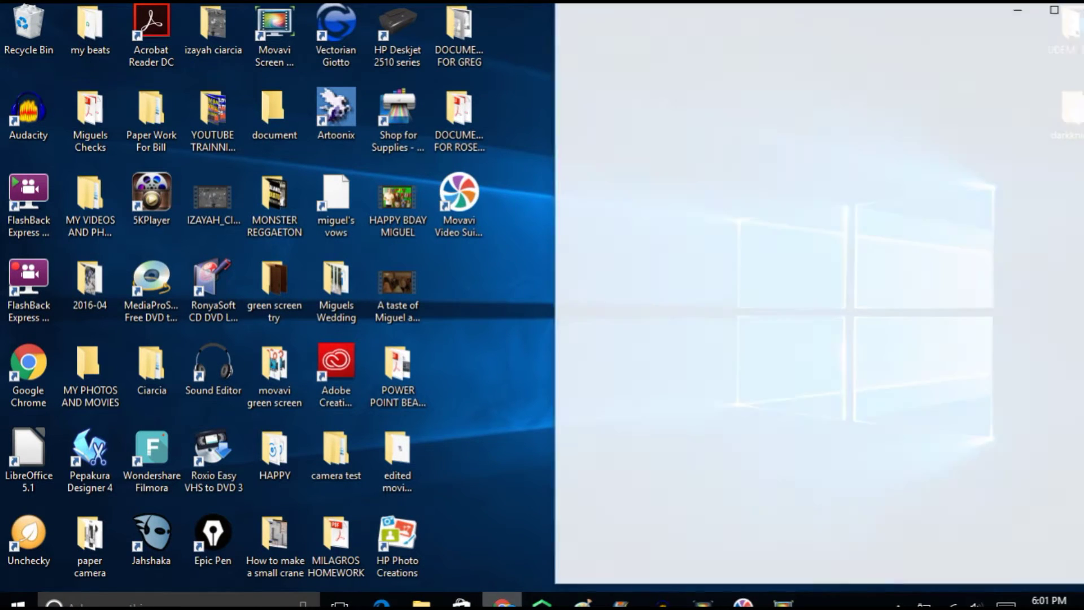
{"action": "left_click", "coordinate": [1056, 8]}
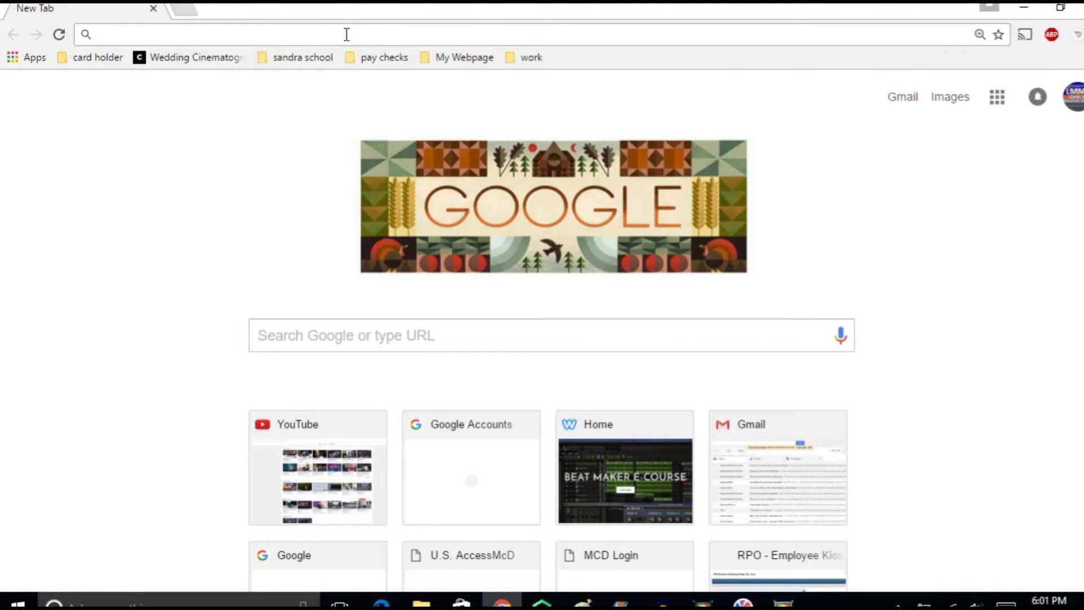
{"action": "type", "text": "lmms."}
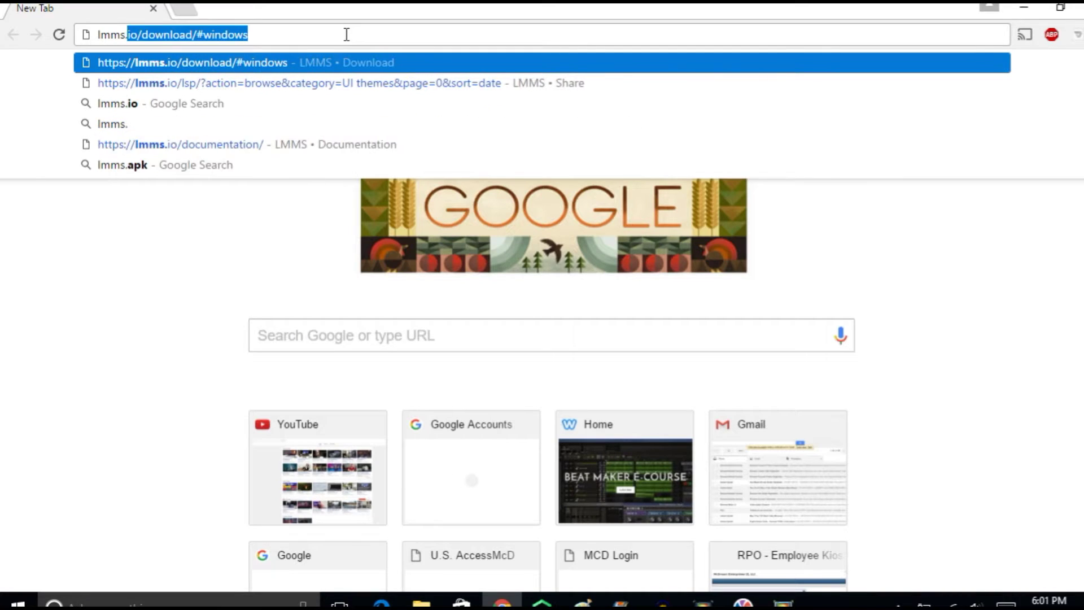
{"action": "type", "text": "io"}
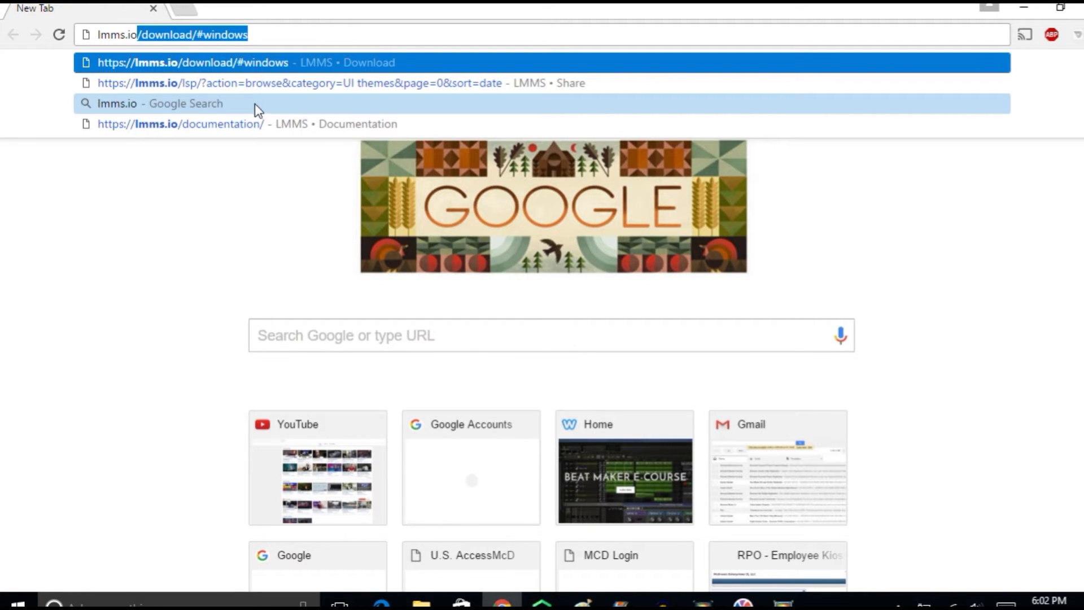
{"action": "left_click", "coordinate": [256, 121]}
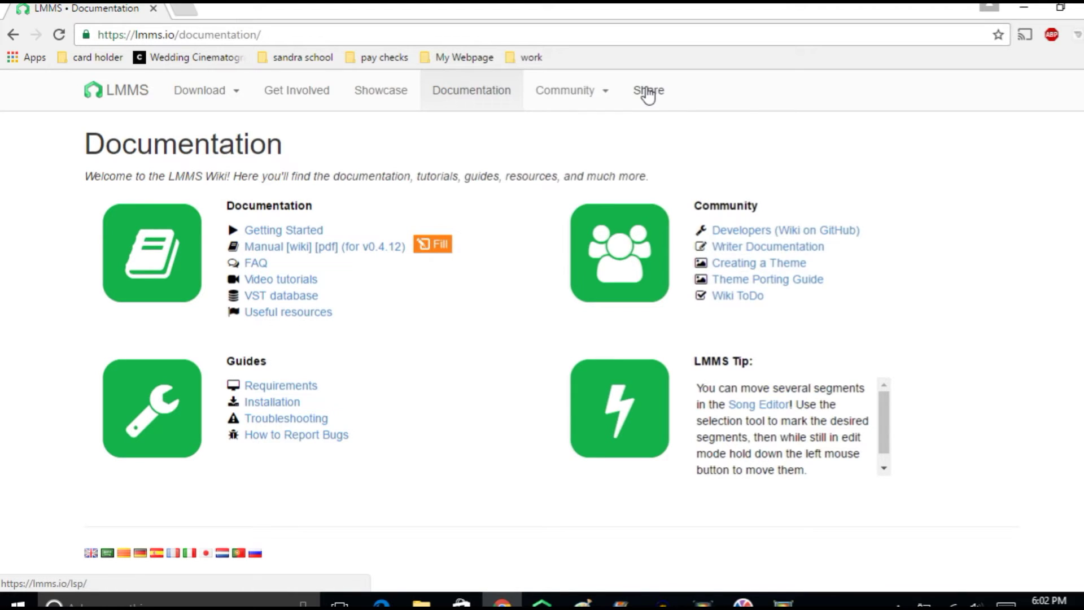
Step: Open the Sharing Platform's UI themes category and scroll to Ultimate_dark_frost.tar.bz2
{"action": "left_click", "coordinate": [648, 93]}
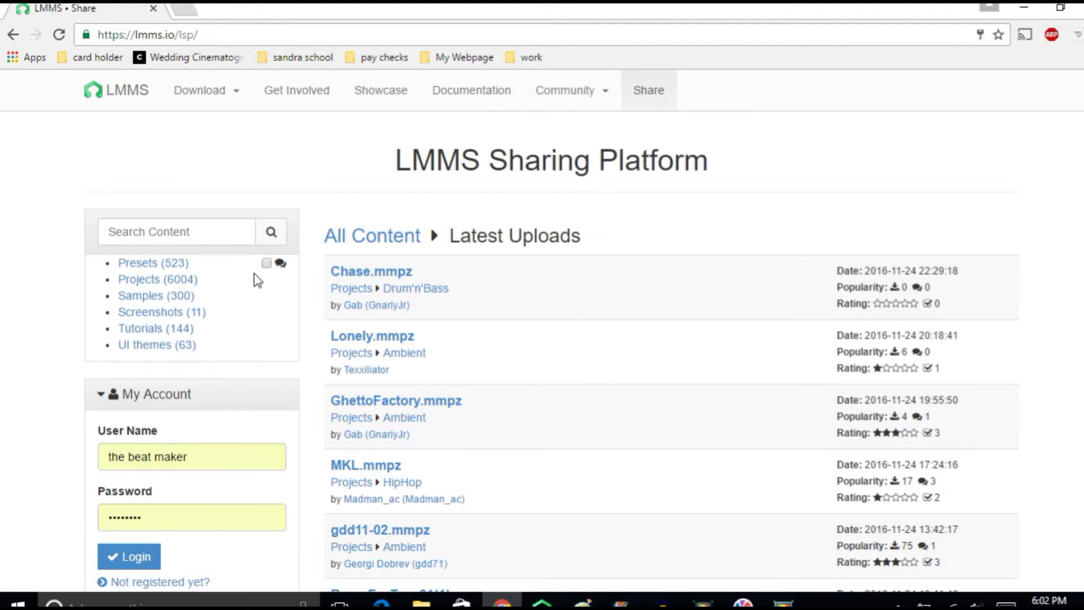
{"action": "left_click", "coordinate": [143, 349]}
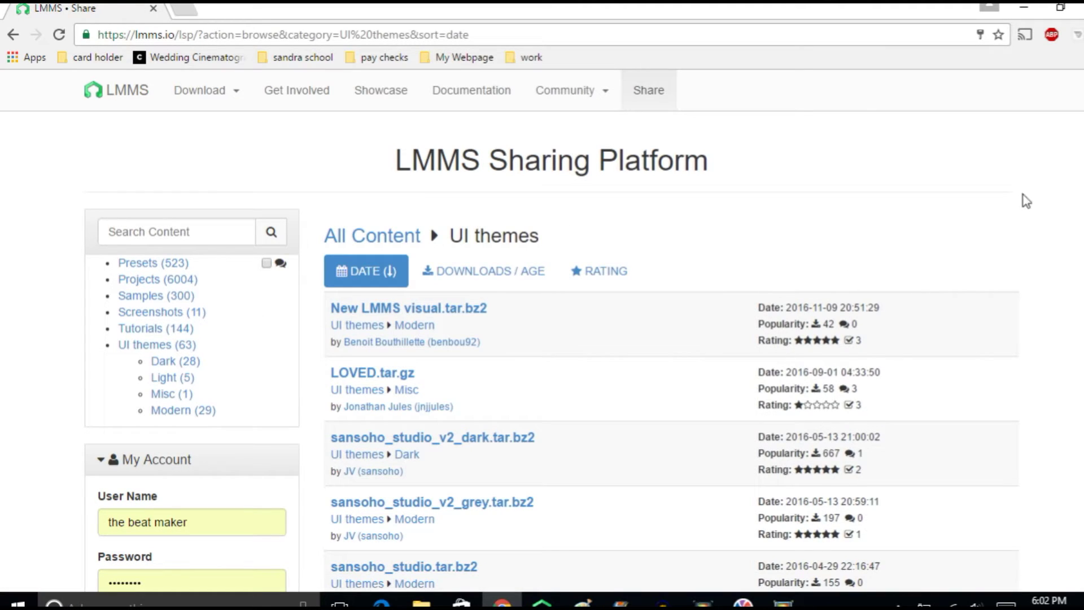
{"action": "scroll", "coordinate": [542, 333], "scroll_direction": "down", "scroll_amount": 9}
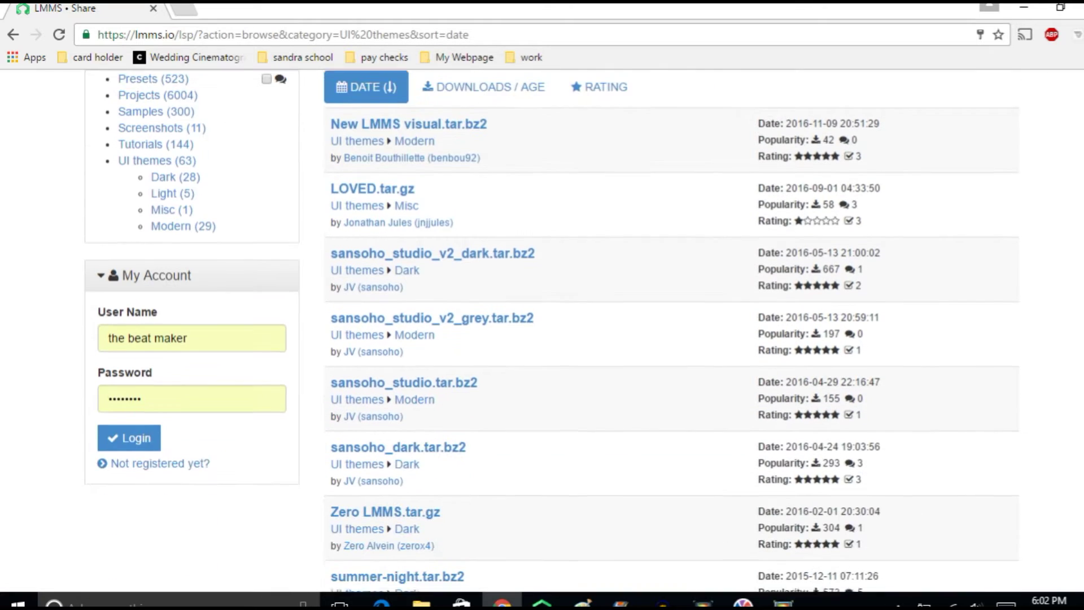
{"action": "scroll", "coordinate": [542, 333], "scroll_direction": "down", "scroll_amount": 2}
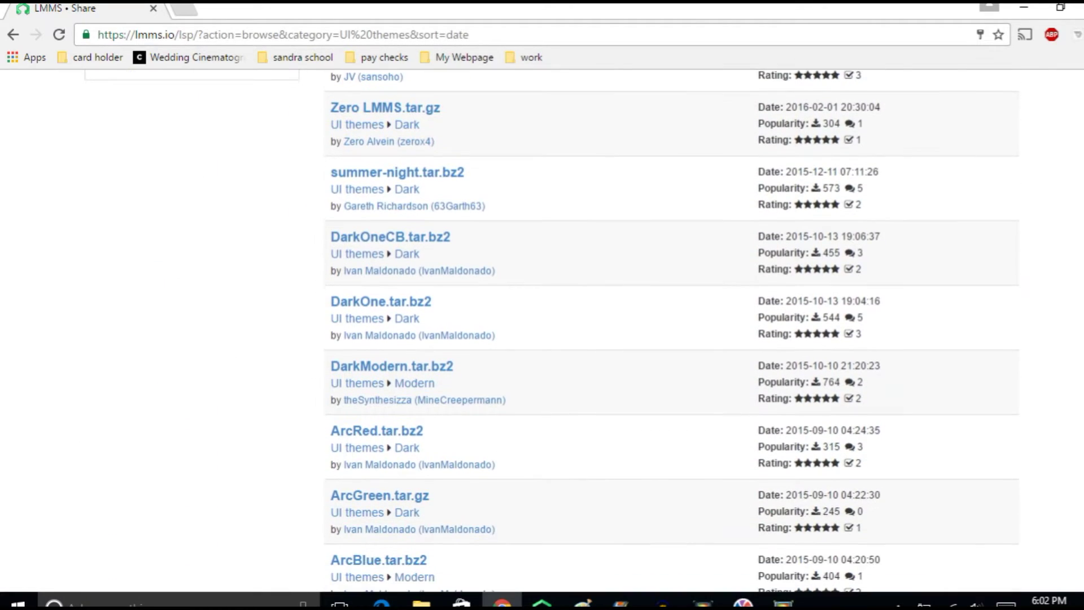
{"action": "scroll", "coordinate": [542, 333], "scroll_direction": "down", "scroll_amount": 9}
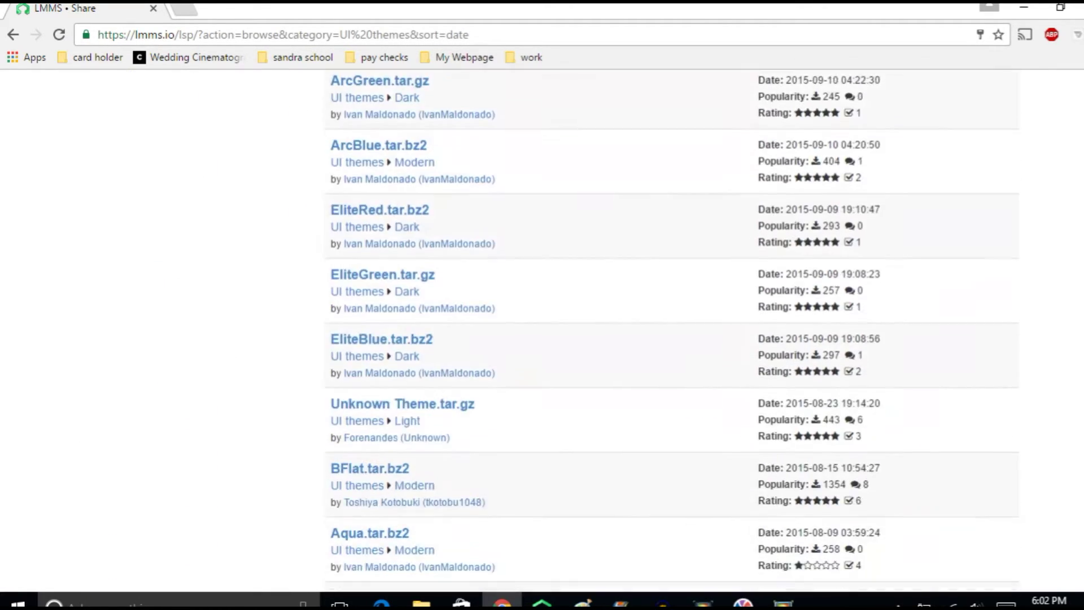
{"action": "scroll", "coordinate": [542, 334], "scroll_direction": "down", "scroll_amount": 7}
{"action": "scroll", "coordinate": [542, 333], "scroll_direction": "up", "scroll_amount": 3}
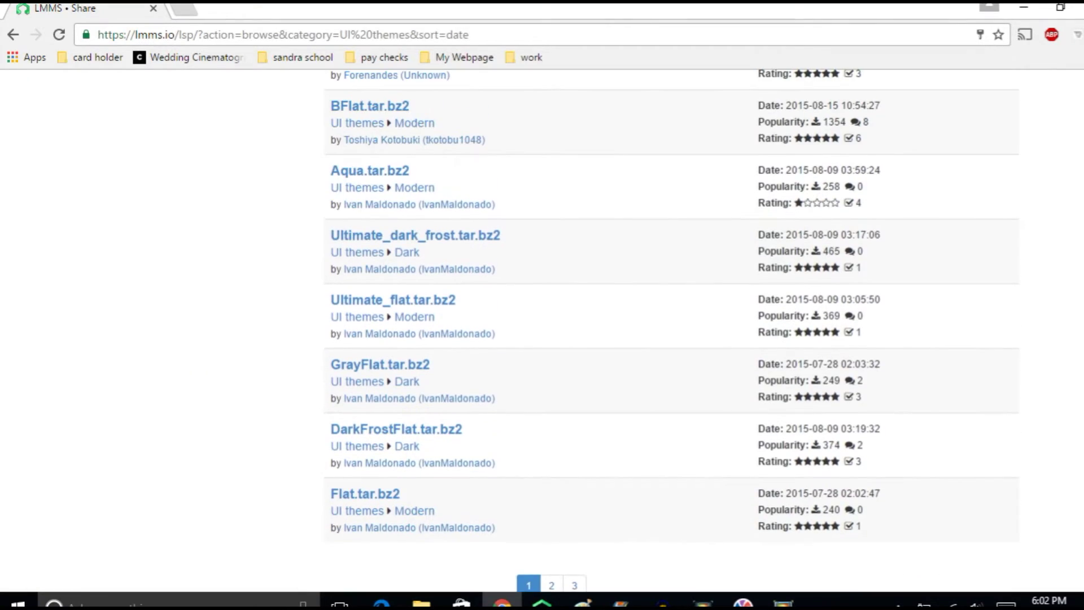
{"action": "scroll", "coordinate": [542, 333], "scroll_direction": "up", "scroll_amount": 2}
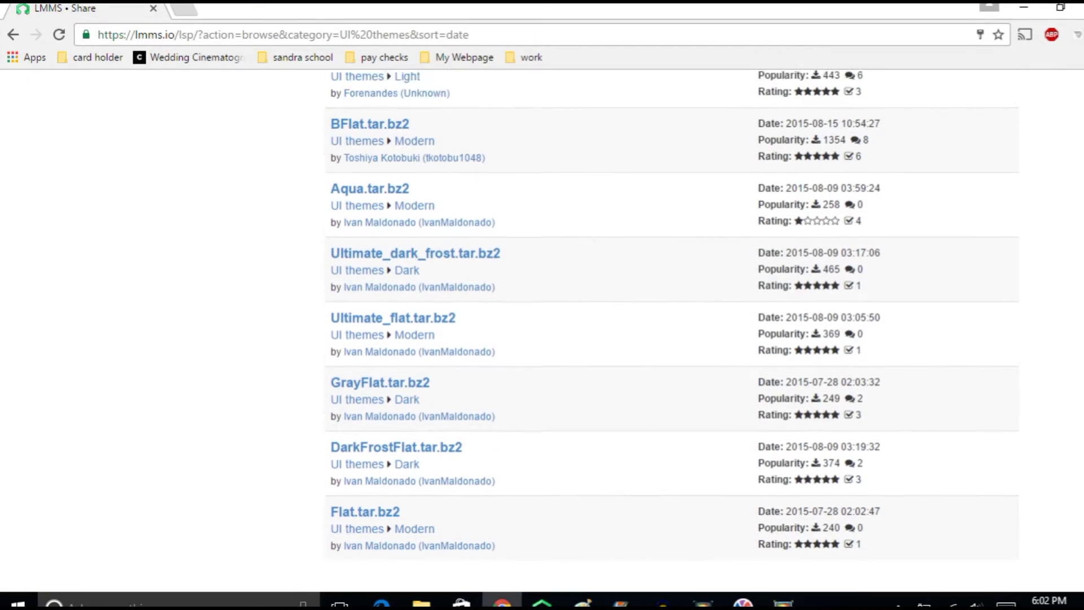
{"action": "scroll", "coordinate": [542, 334], "scroll_direction": "up", "scroll_amount": 5}
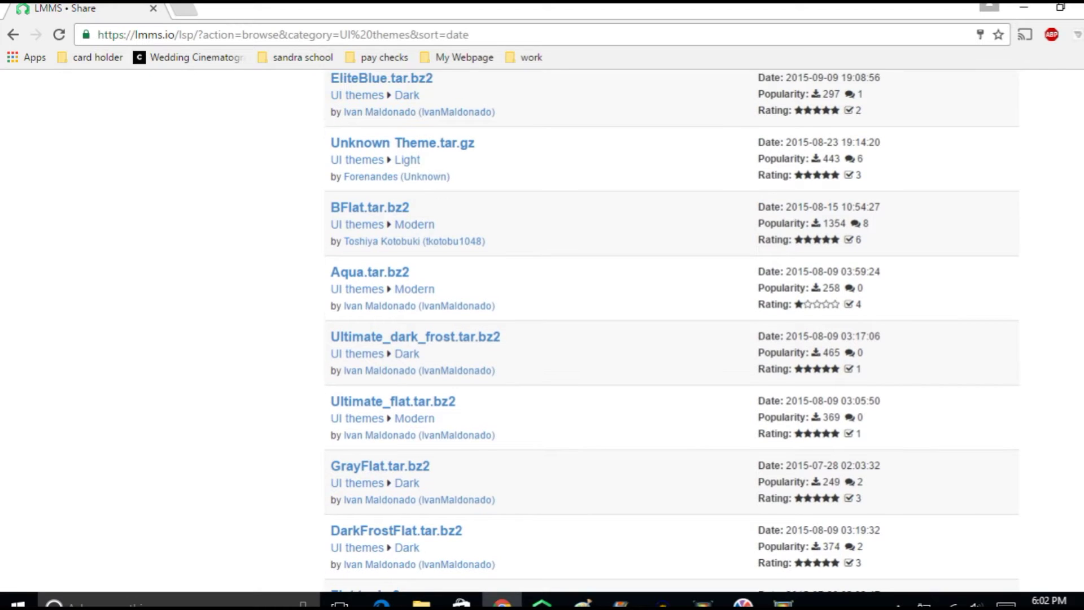
{"action": "scroll", "coordinate": [542, 333], "scroll_direction": "down", "scroll_amount": 7}
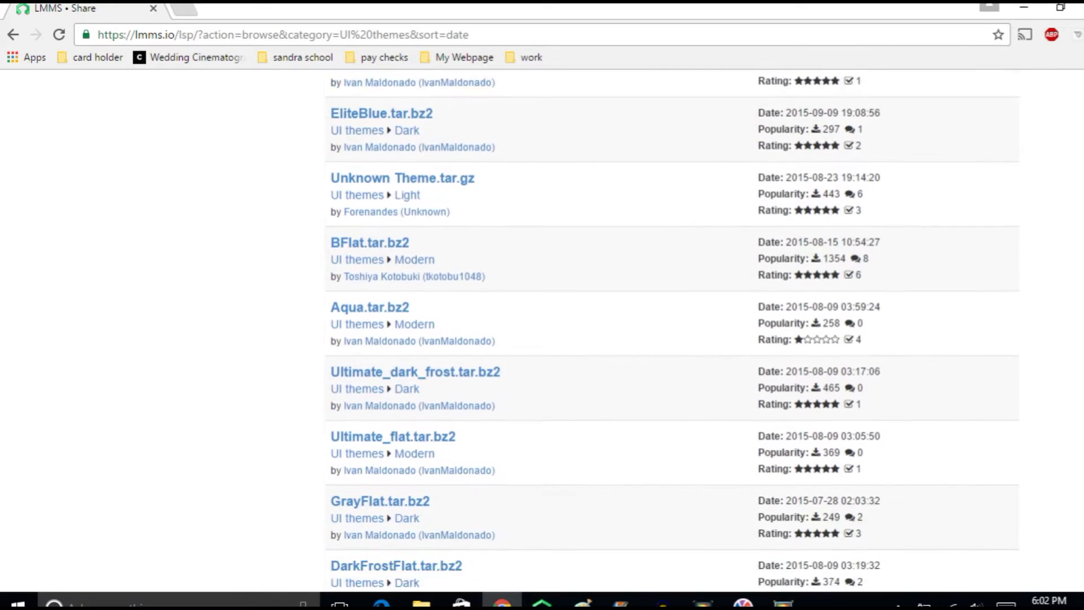
{"action": "scroll", "coordinate": [542, 333], "scroll_direction": "up", "scroll_amount": 5}
{"action": "scroll", "coordinate": [542, 334], "scroll_direction": "down", "scroll_amount": 3}
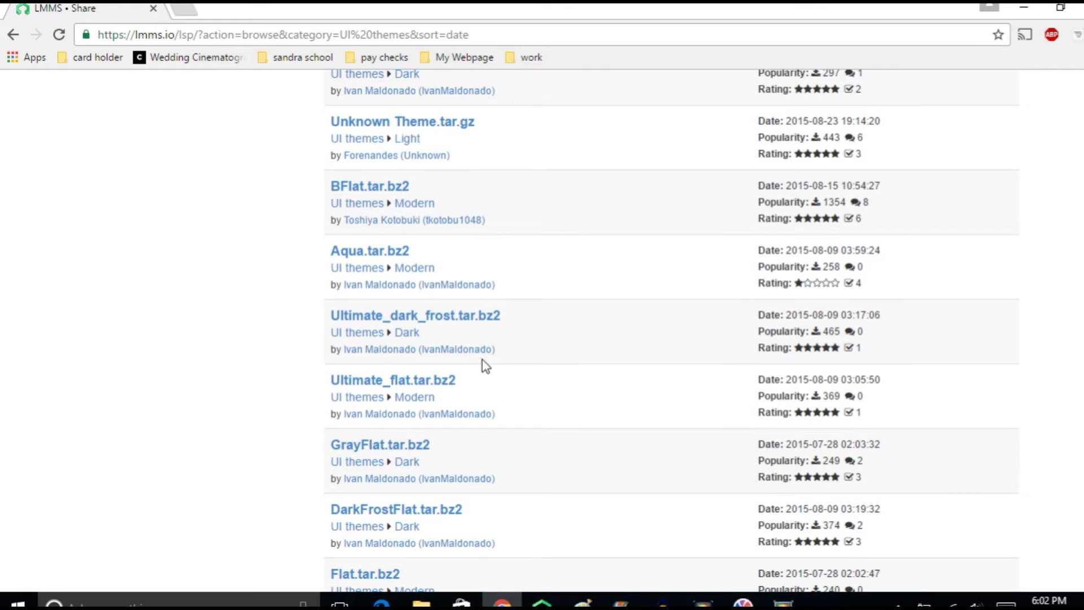
Step: Open the Ultimate_dark_frost.tar.bz2 page, review its description, and download the archive
{"action": "left_click", "coordinate": [444, 316]}
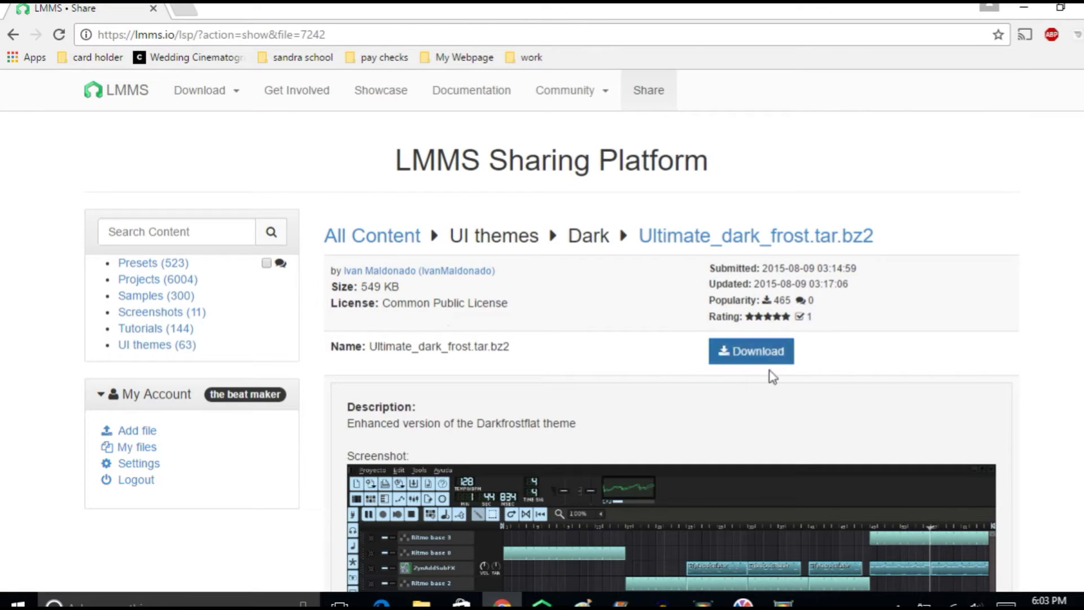
{"action": "scroll", "coordinate": [542, 333], "scroll_direction": "down", "scroll_amount": 5}
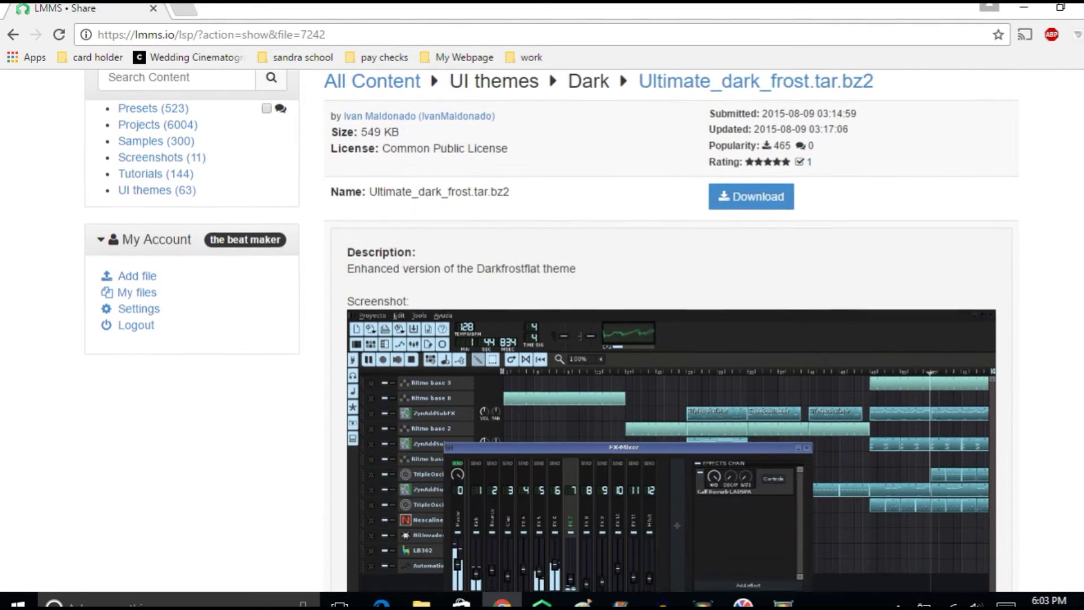
{"action": "scroll", "coordinate": [542, 334], "scroll_direction": "down", "scroll_amount": 4}
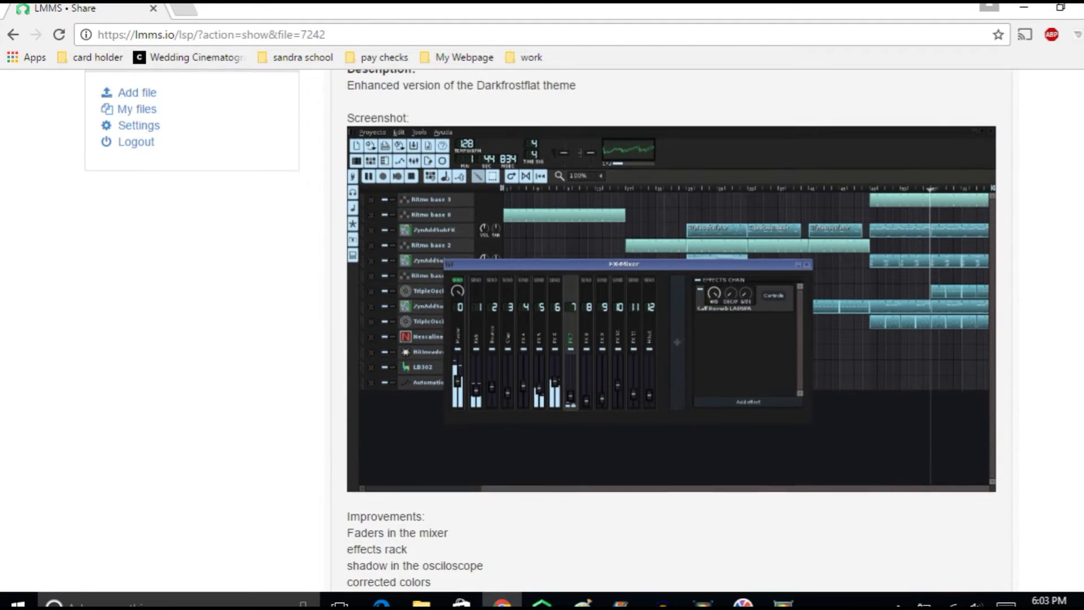
{"action": "scroll", "coordinate": [542, 333], "scroll_direction": "up", "scroll_amount": 2}
{"action": "scroll", "coordinate": [542, 333], "scroll_direction": "up", "scroll_amount": 5}
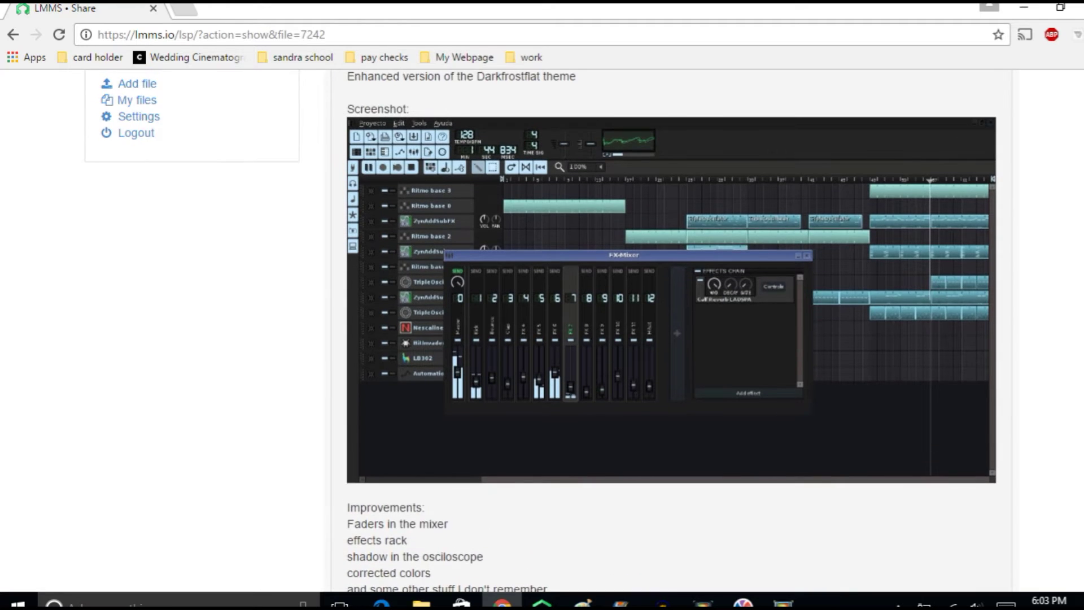
{"action": "scroll", "coordinate": [858, 351], "scroll_direction": "up", "scroll_amount": 2}
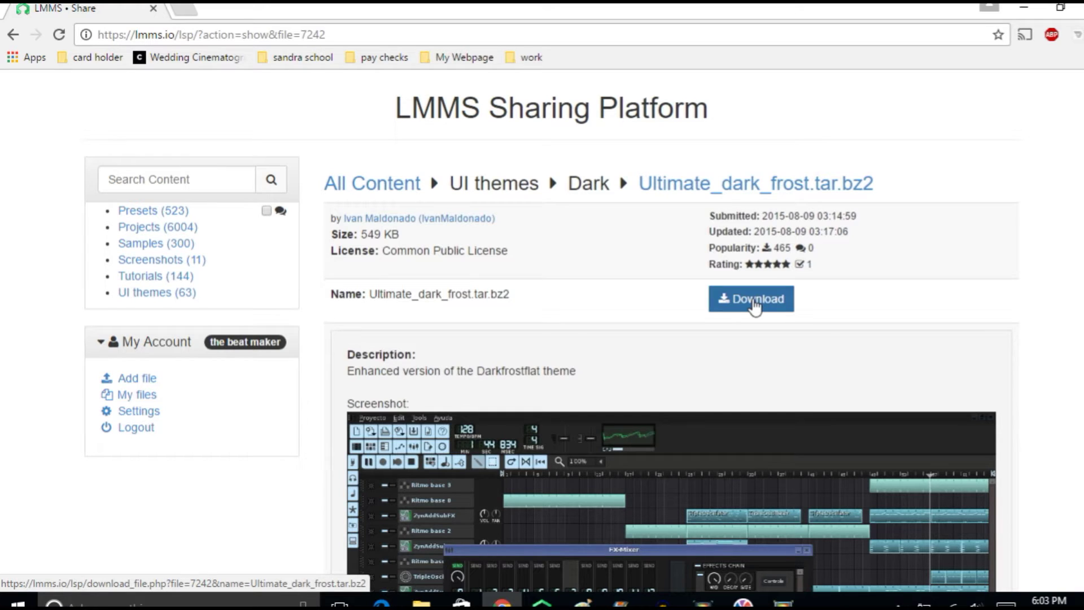
{"action": "left_click", "coordinate": [755, 306]}
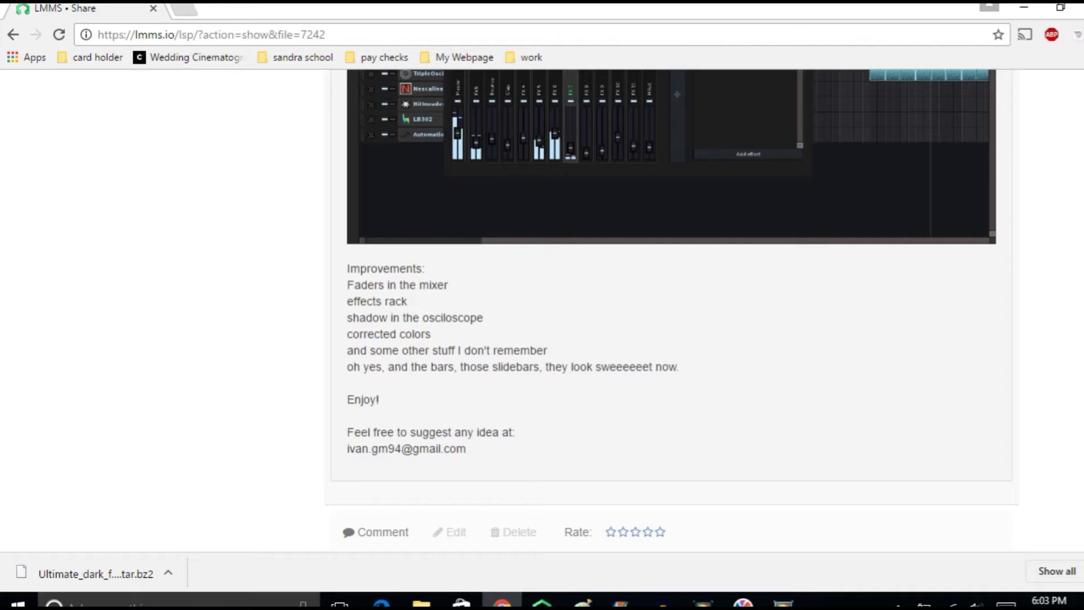
{"action": "left_click", "coordinate": [168, 573]}
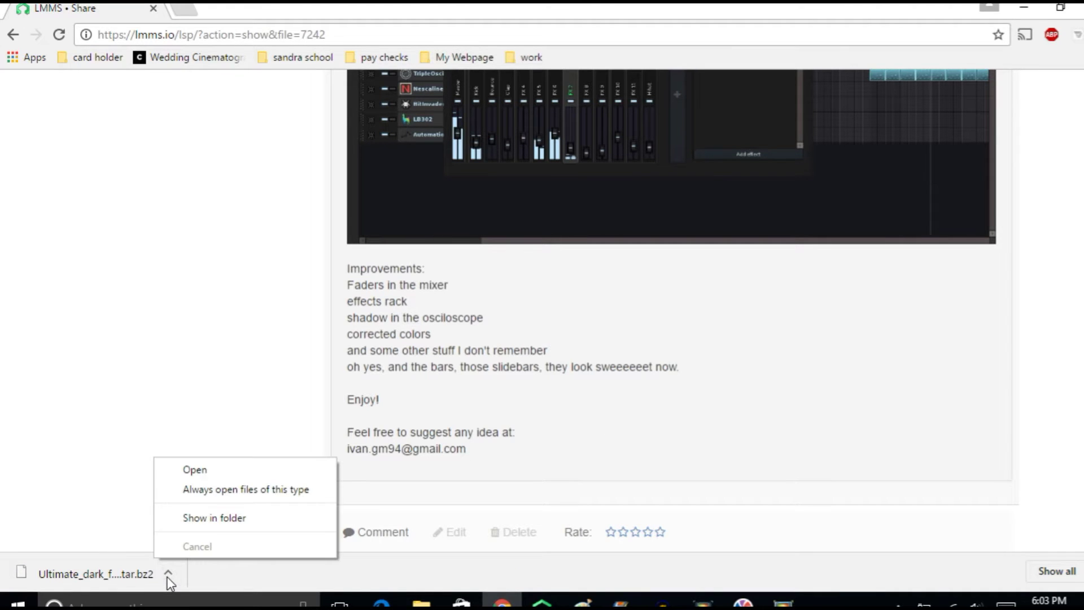
Step: Show the downloaded Ultimate_dark_frost.tar.bz2 in the Downloads folder
{"action": "left_click", "coordinate": [215, 519]}
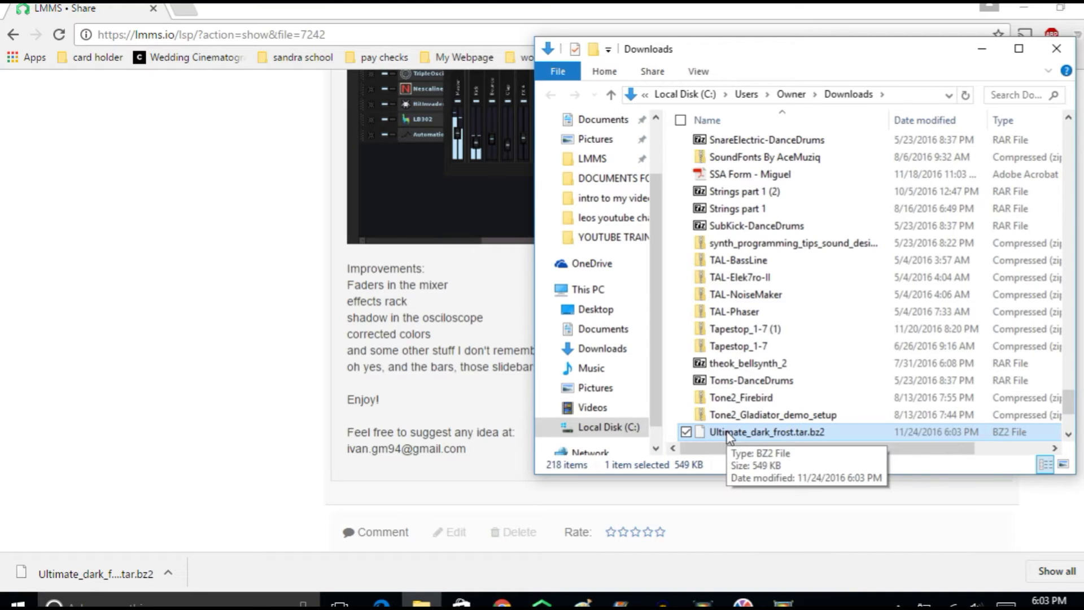
Step: Open Ultimate_dark_frost.tar.bz2 with 7-Zip and enter the inner .tar archive
{"action": "right_click", "coordinate": [729, 436]}
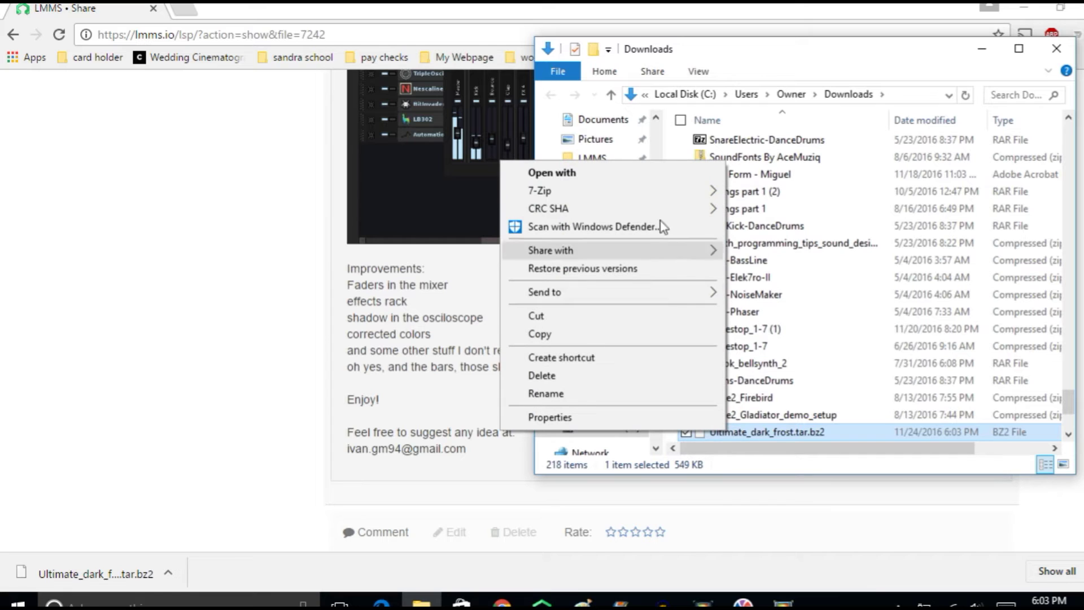
{"action": "mouse_move", "coordinate": [619, 190]}
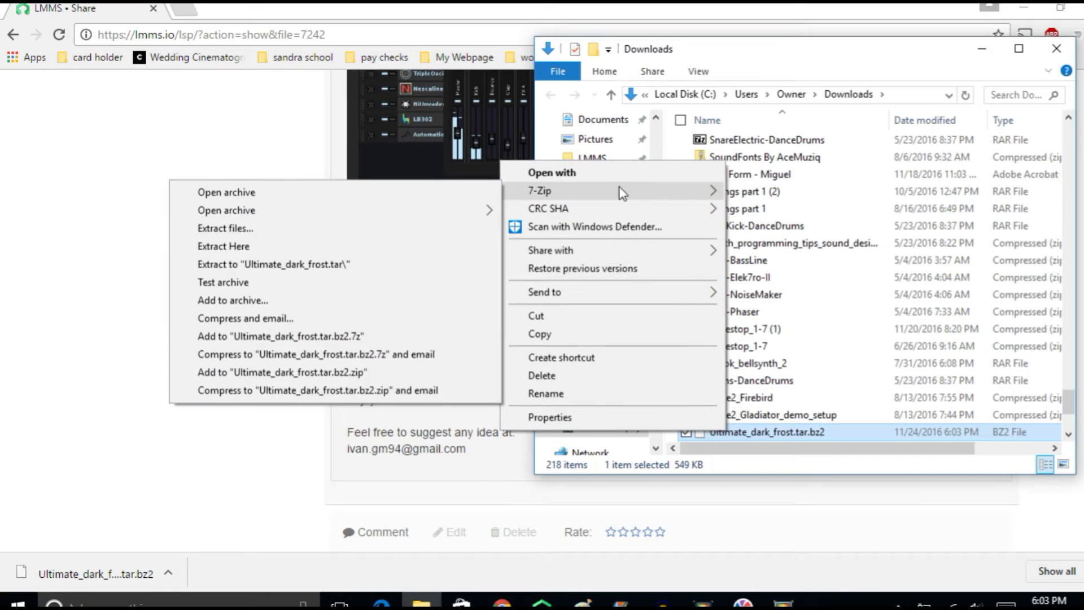
{"action": "left_click", "coordinate": [473, 194]}
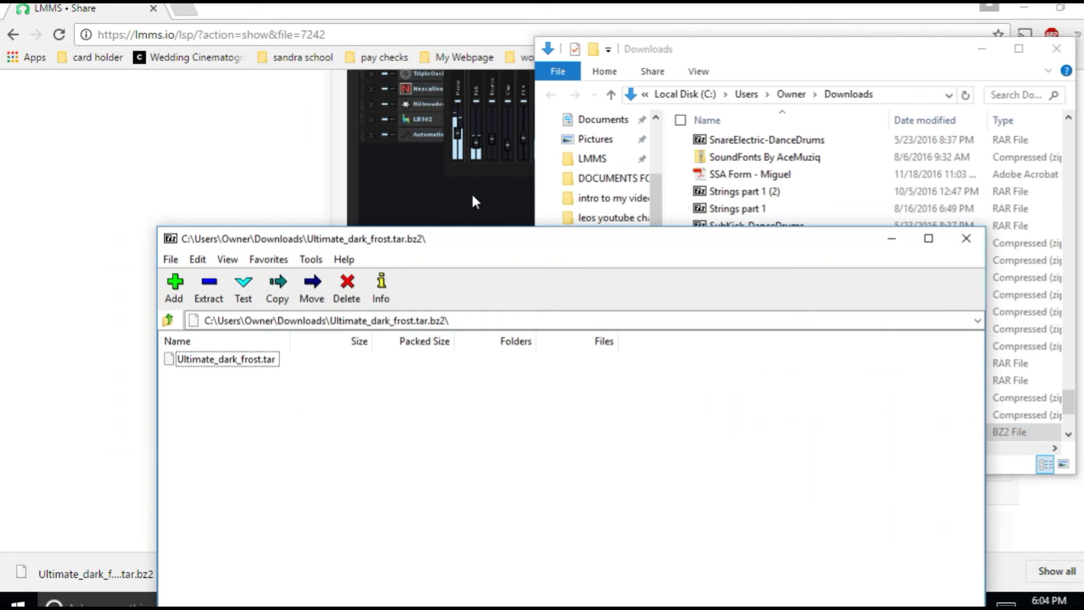
{"action": "double_click", "coordinate": [222, 366]}
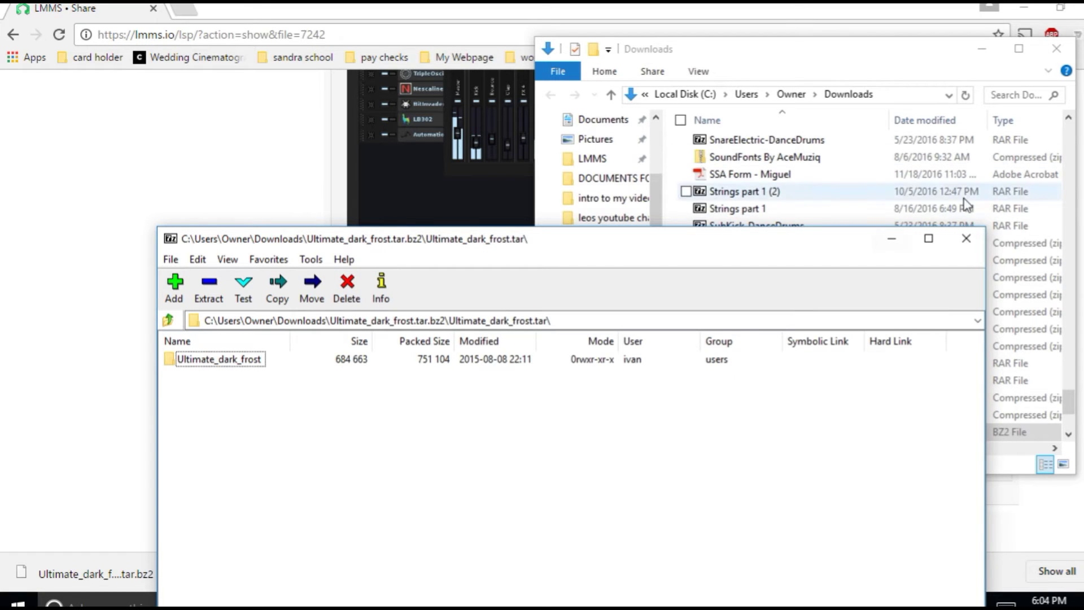
Step: Uncover the desktop, drag the Ultimate_dark_frost folder onto it, and close 7-Zip
{"action": "left_click", "coordinate": [1062, 50]}
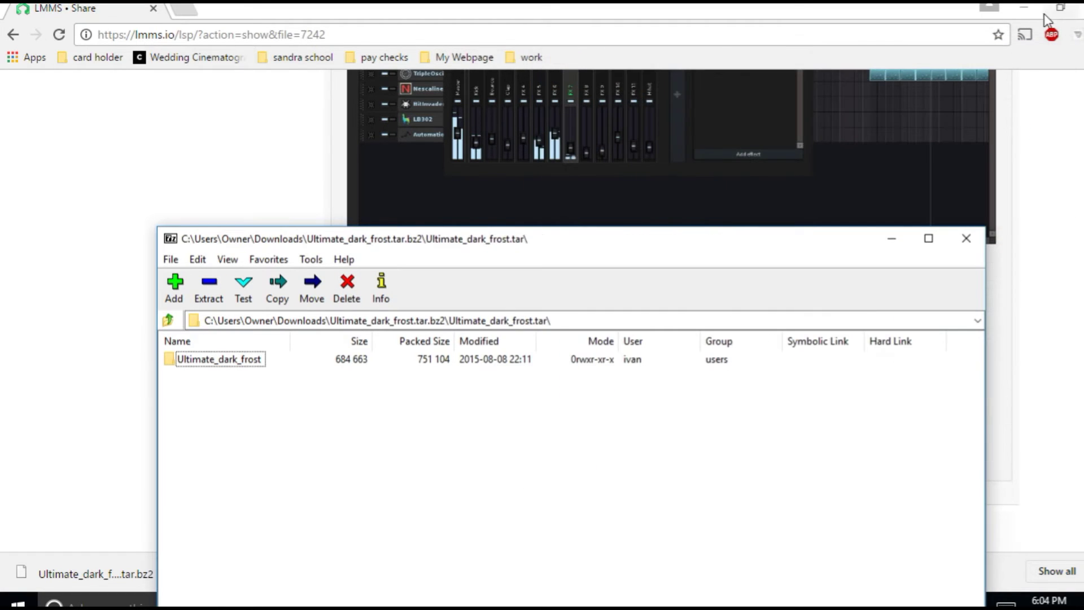
{"action": "left_click", "coordinate": [1025, 14]}
{"action": "left_click", "coordinate": [1025, 14]}
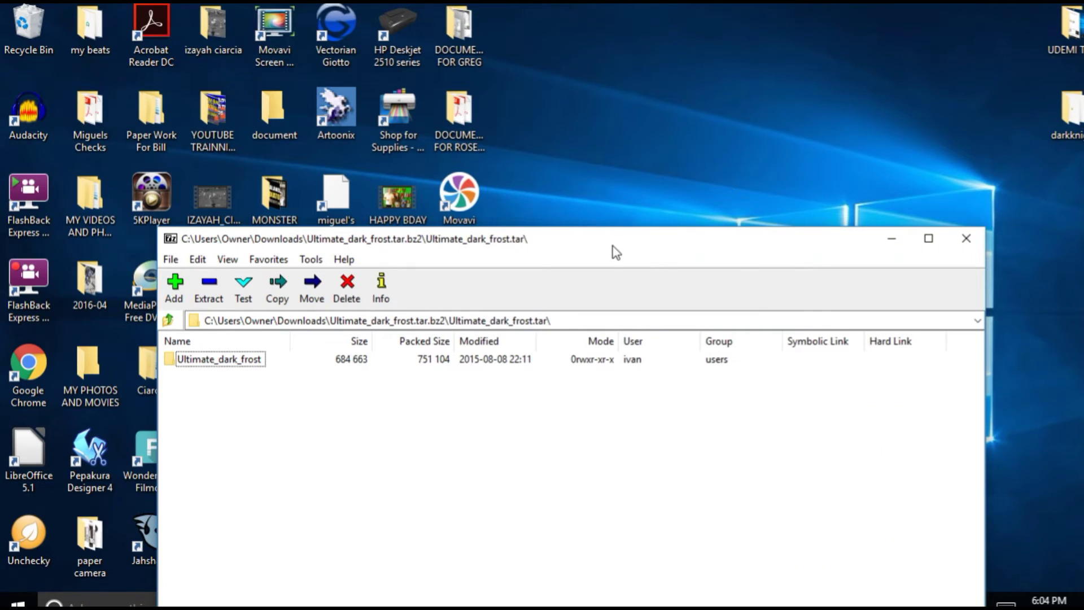
{"action": "left_click_drag", "start_coordinate": [621, 248], "coordinate": [584, 248]}
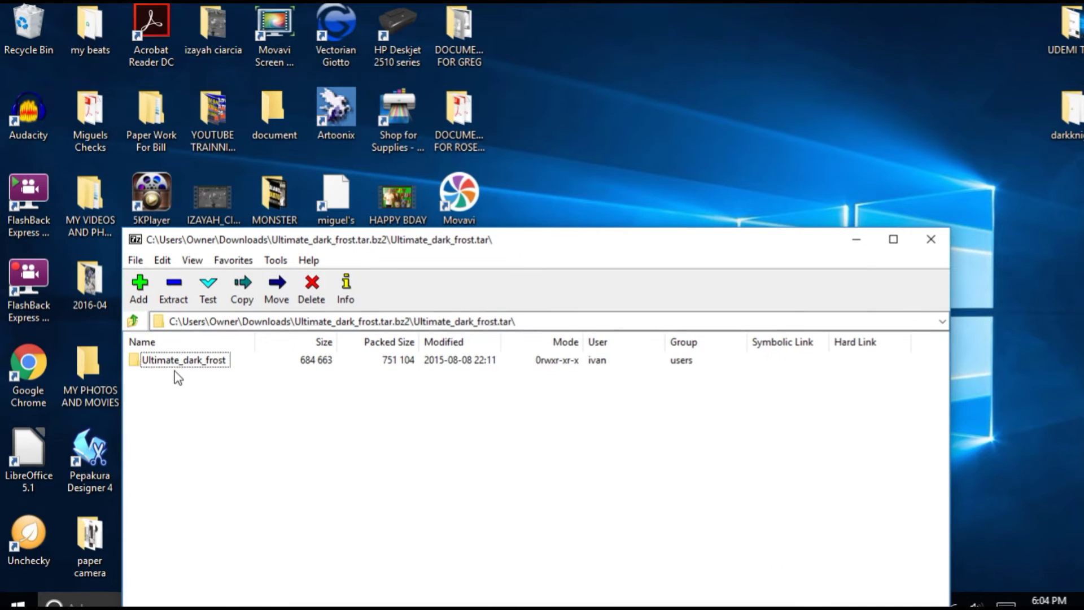
{"action": "left_click_drag", "start_coordinate": [177, 366], "coordinate": [1048, 172]}
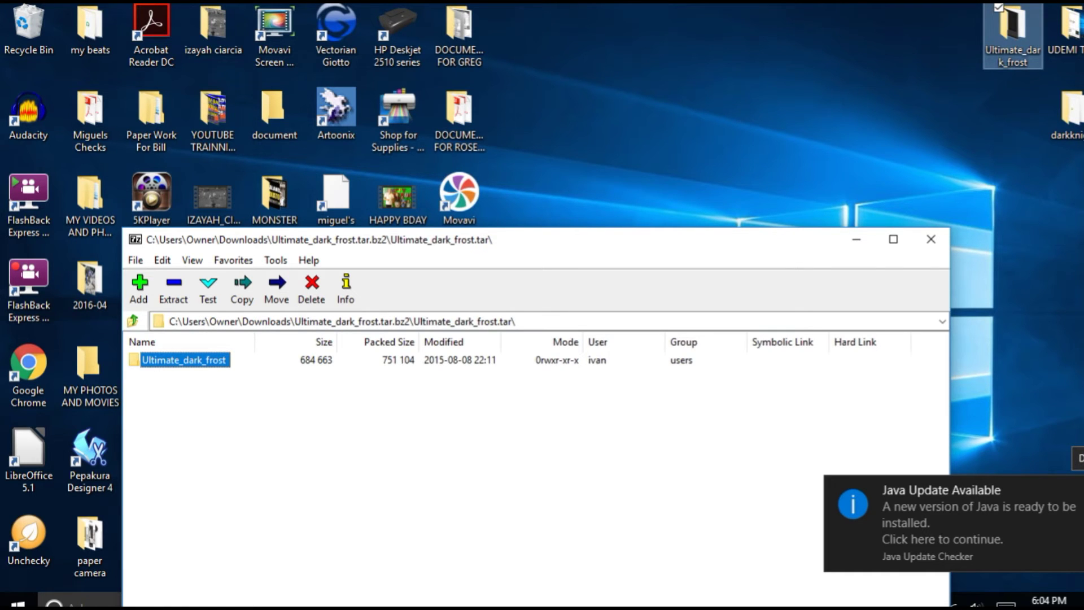
{"action": "left_click", "coordinate": [932, 239]}
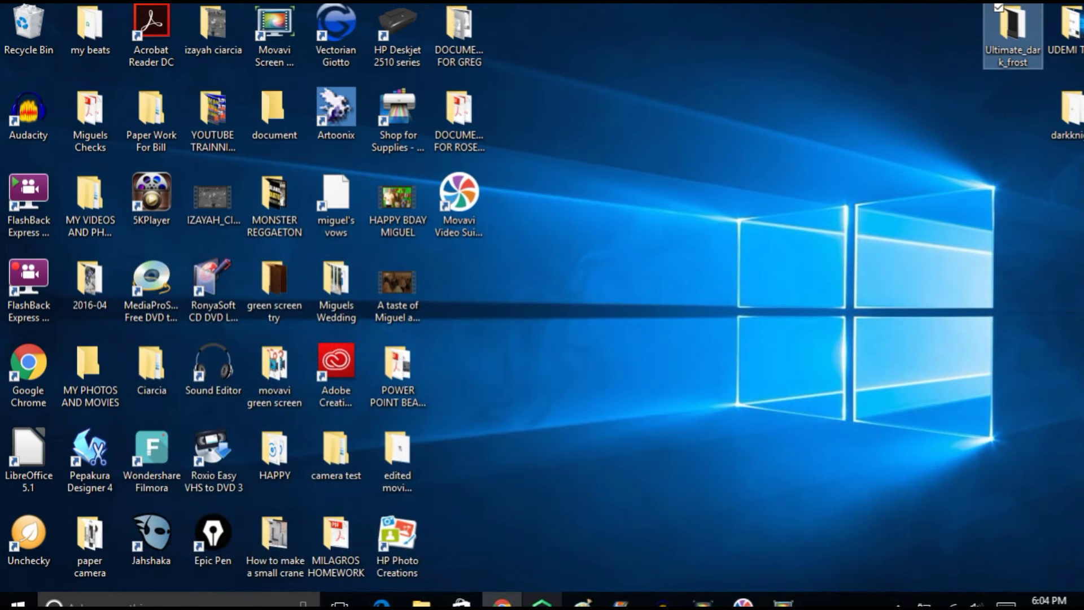
Step: Restore LMMS and open Edit > Settings on the Paths page to browse the artwork directory
{"action": "left_click", "coordinate": [542, 601]}
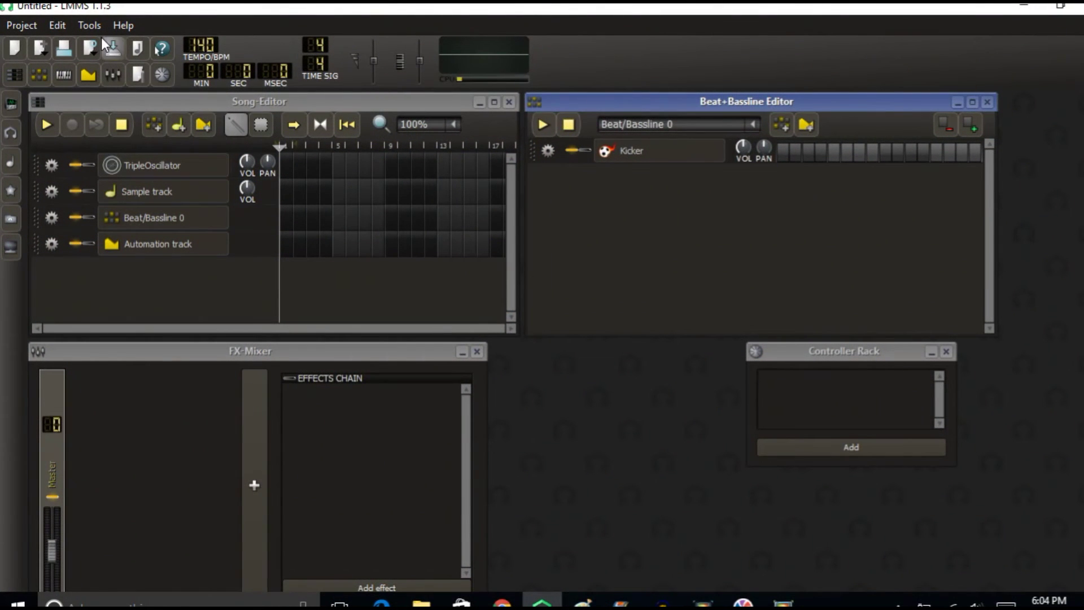
{"action": "left_click", "coordinate": [56, 24]}
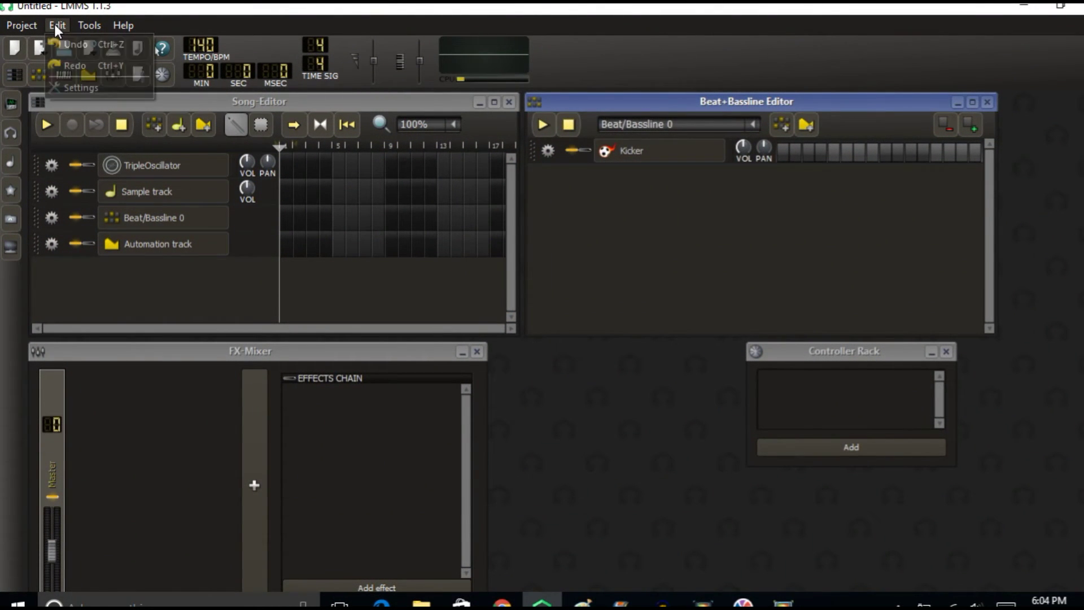
{"action": "left_click", "coordinate": [60, 87]}
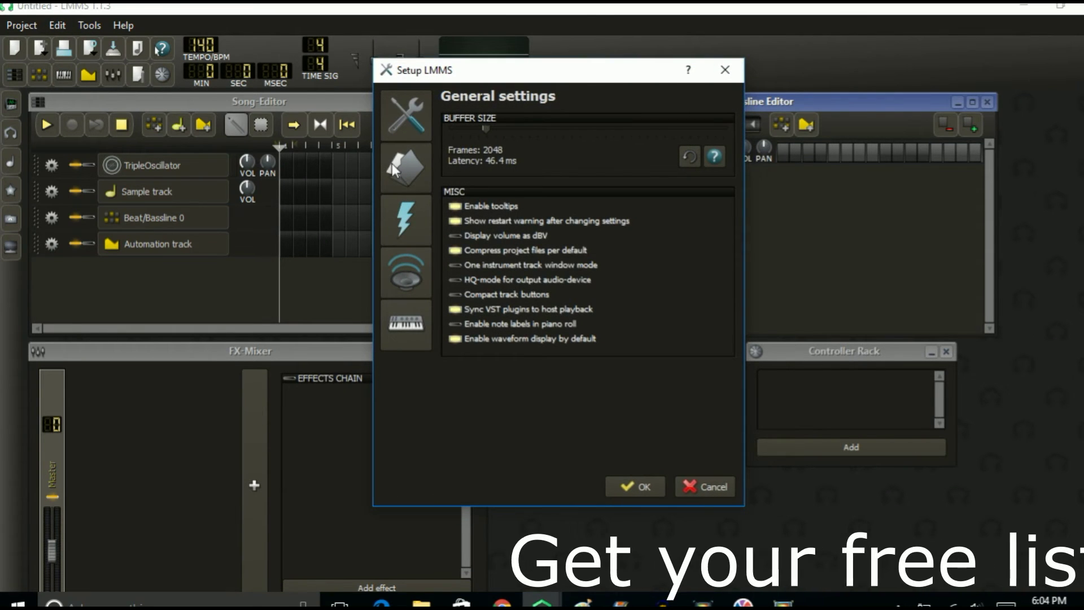
{"action": "left_click", "coordinate": [401, 167]}
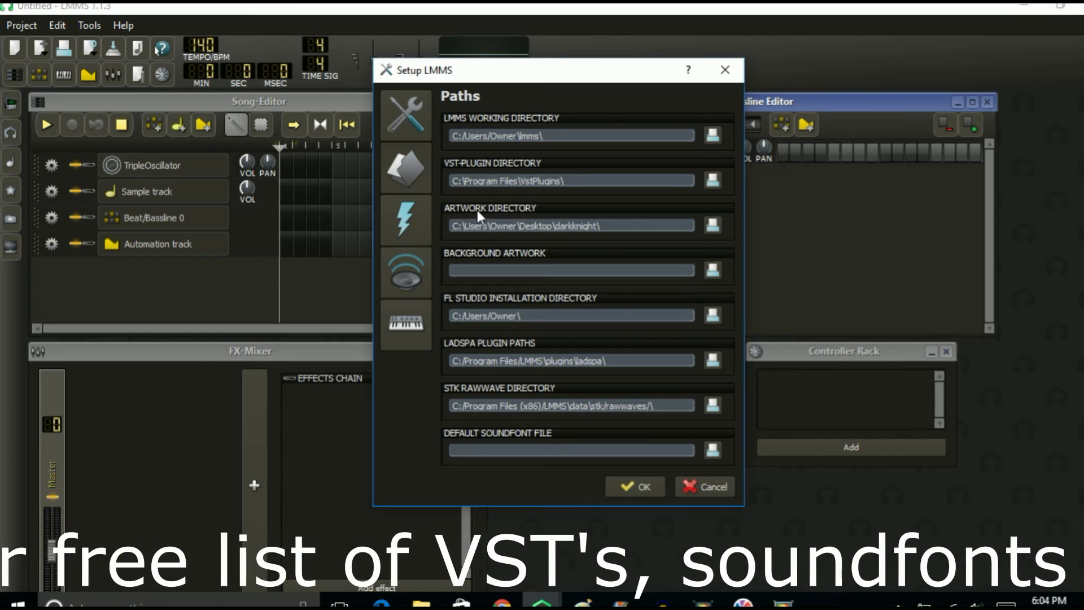
{"action": "left_click", "coordinate": [712, 225]}
Step: Choose Desktop's Ultimate_dark_frost folder as the artwork directory
{"action": "left_click", "coordinate": [446, 264]}
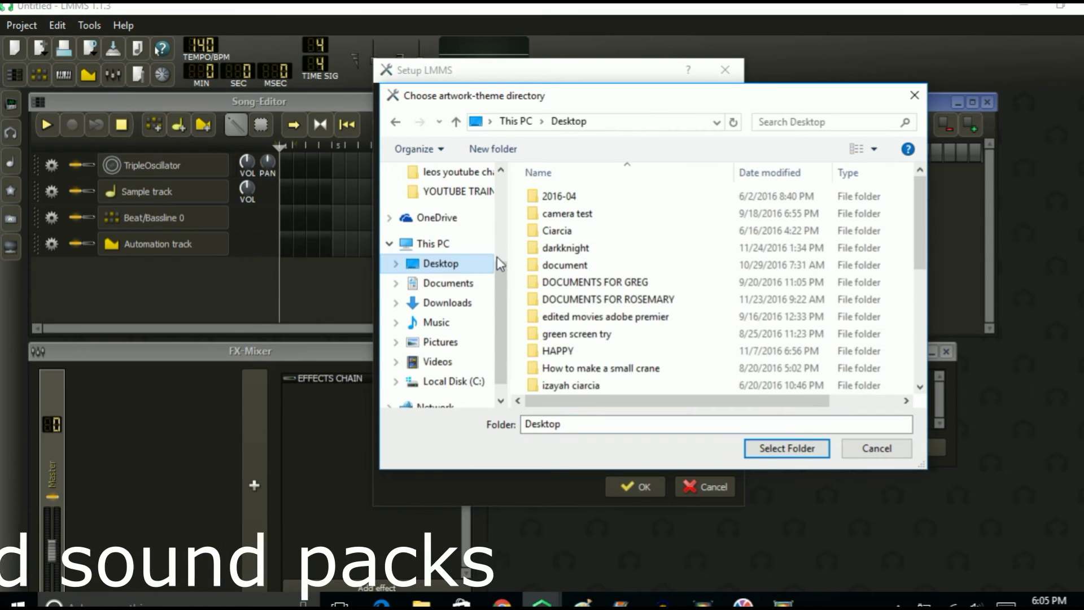
{"action": "left_click_drag", "start_coordinate": [920, 223], "coordinate": [921, 327]}
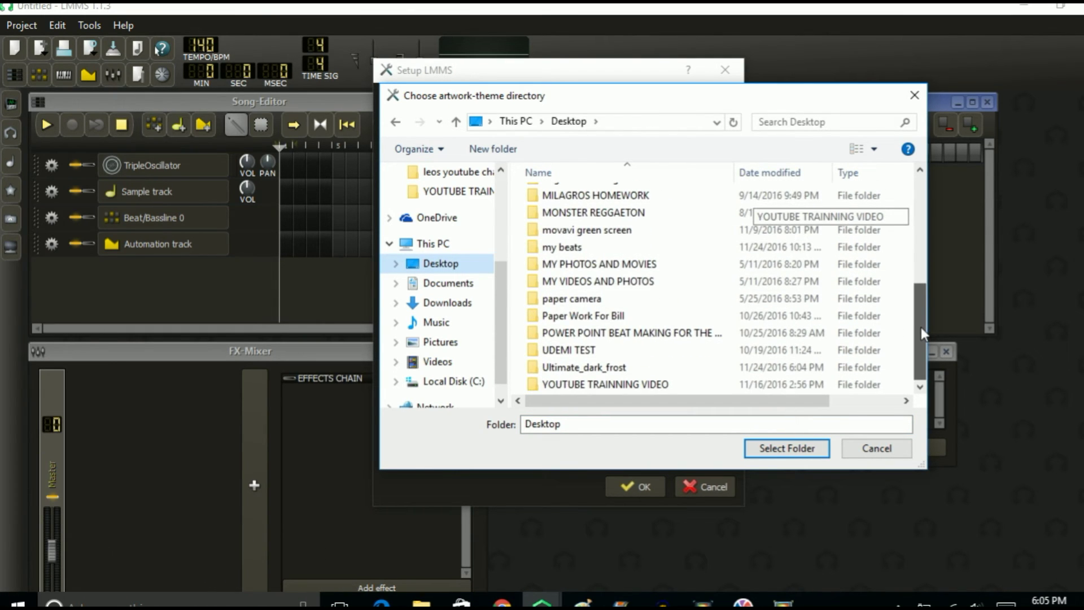
{"action": "left_click", "coordinate": [602, 367]}
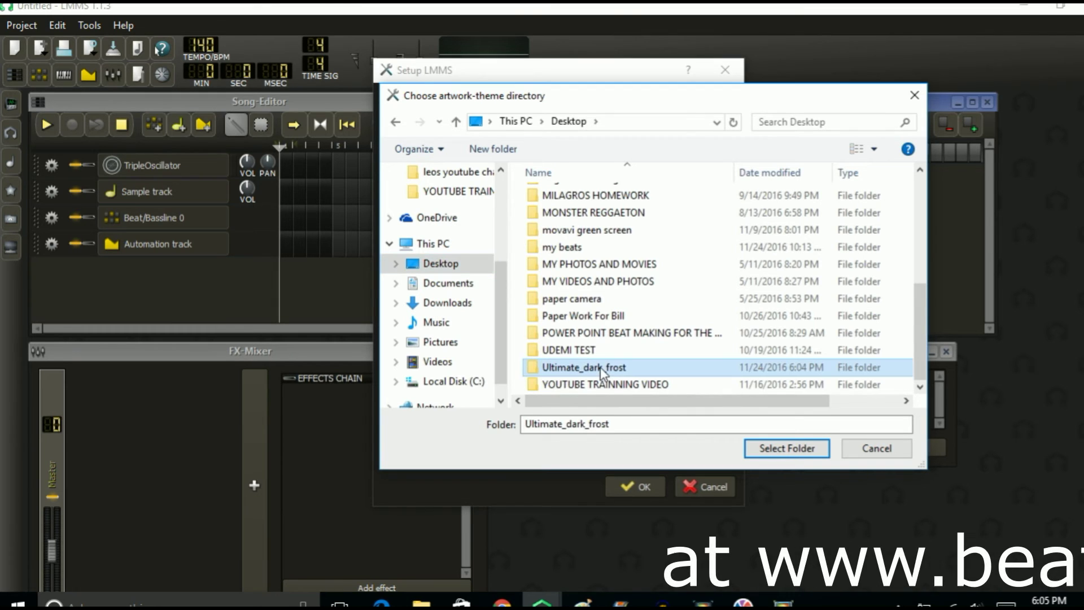
{"action": "left_click", "coordinate": [778, 452]}
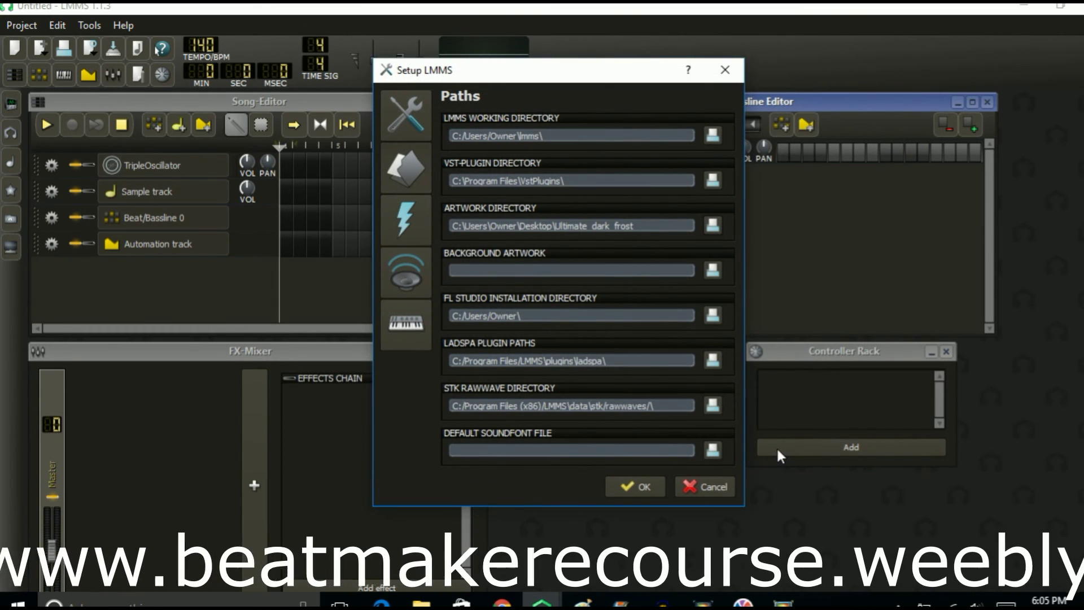
Step: Save the settings with OK, dismiss the Restart LMMS notice, and close LMMS
{"action": "left_click", "coordinate": [636, 485]}
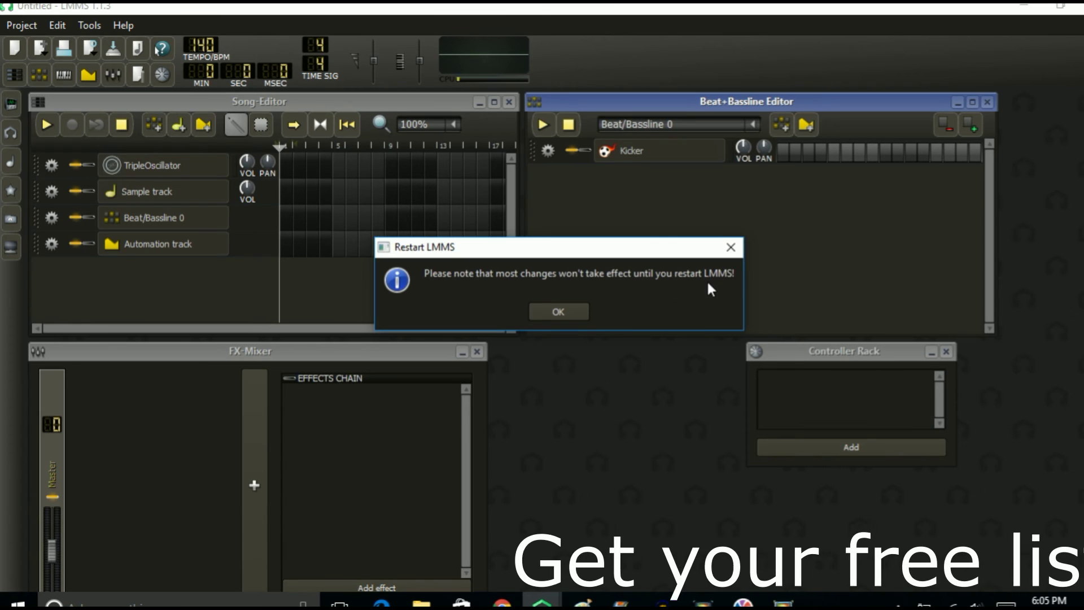
{"action": "left_click", "coordinate": [569, 311]}
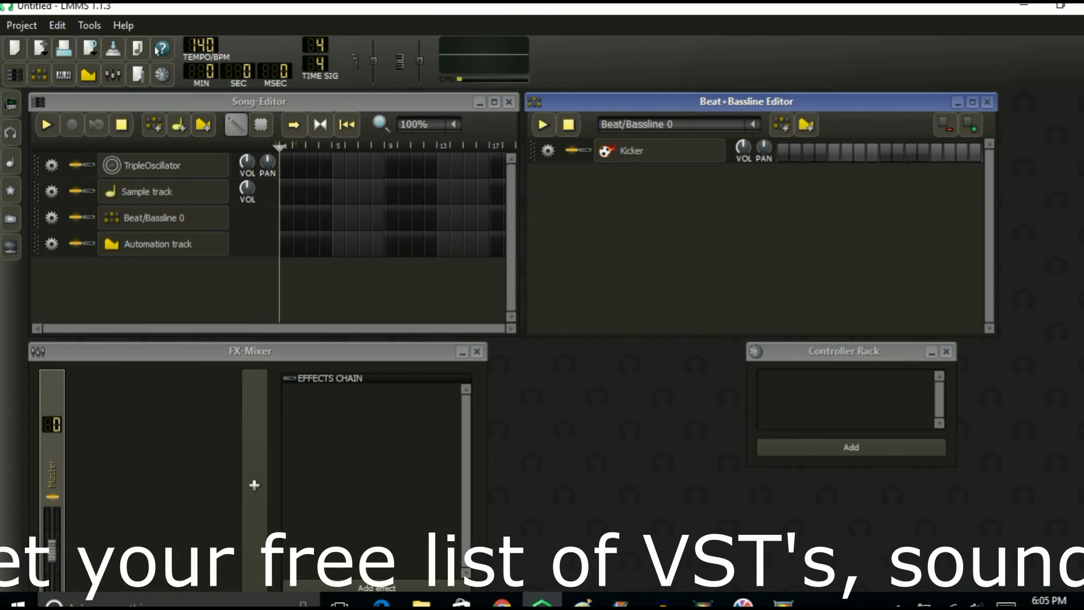
{"action": "left_click", "coordinate": [1079, 5]}
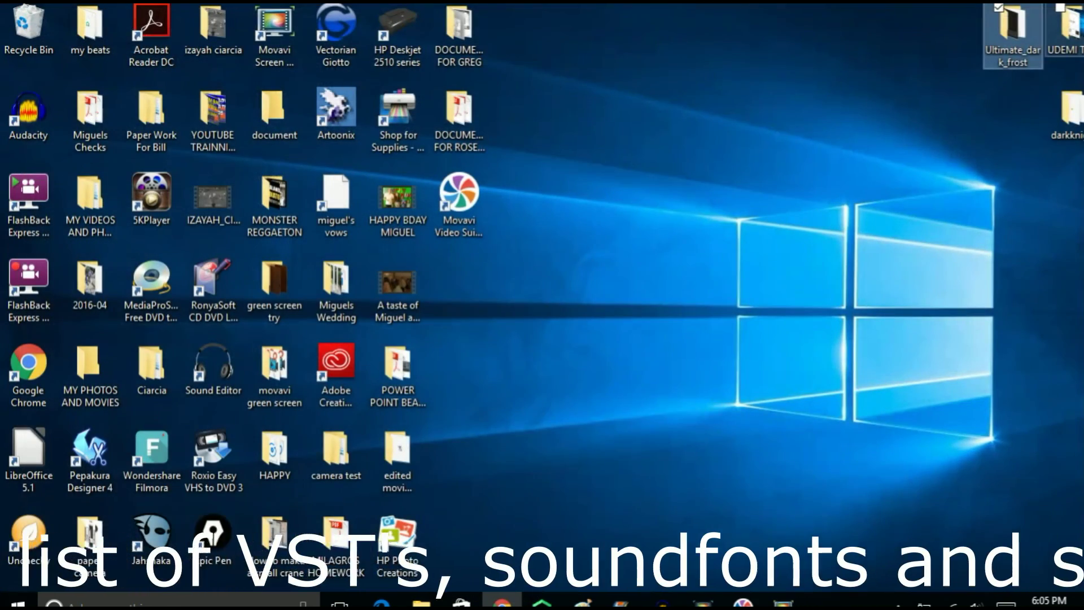
Step: Start LMMS again from the taskbar to load the Ultimate_dark_frost theme
{"action": "left_click", "coordinate": [543, 602]}
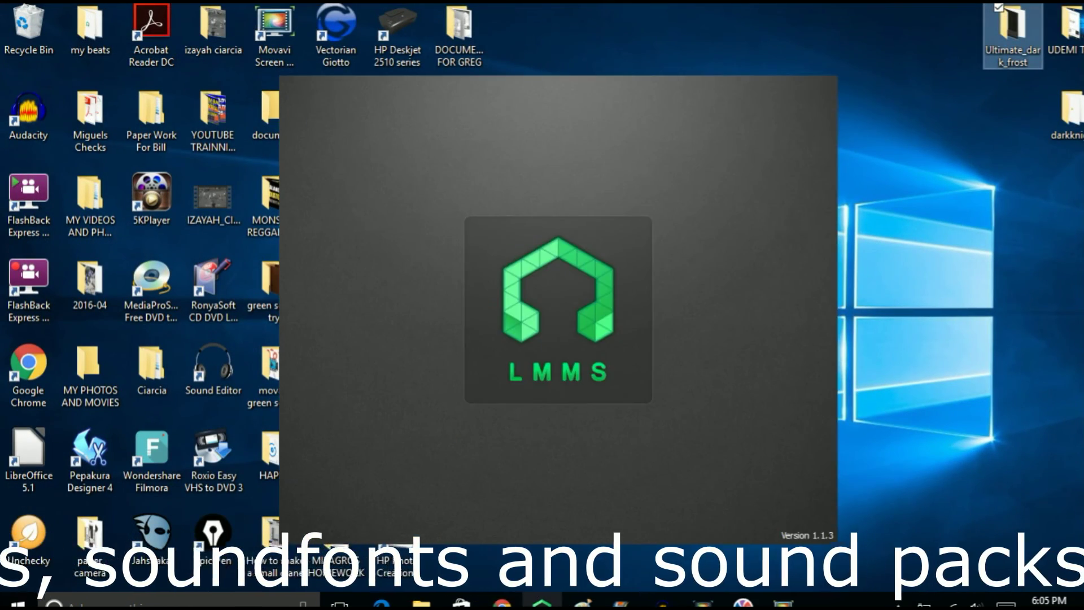